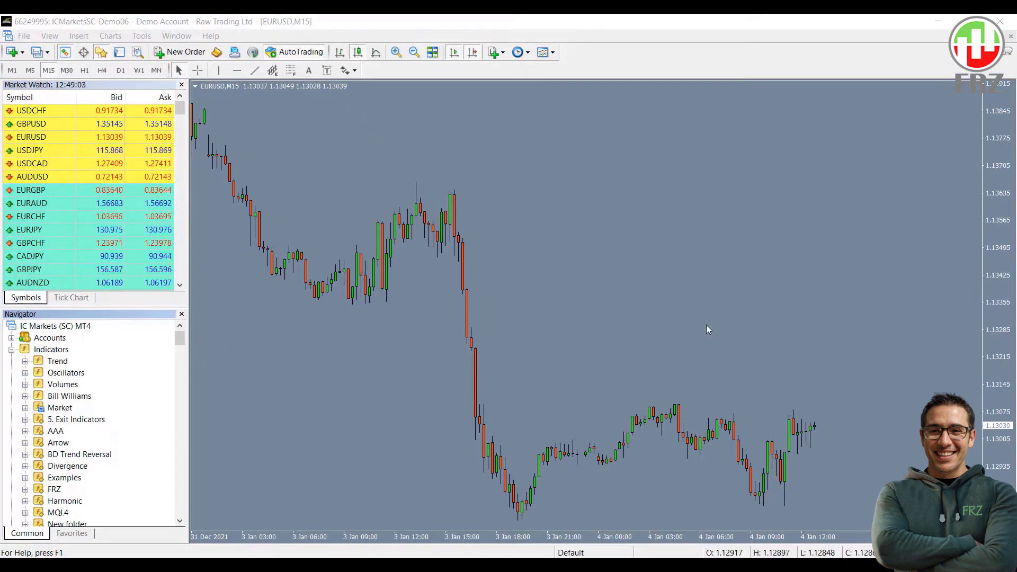
Step: Open the MetaTrader 4 terminal's data folder from the File menu
click(23, 37)
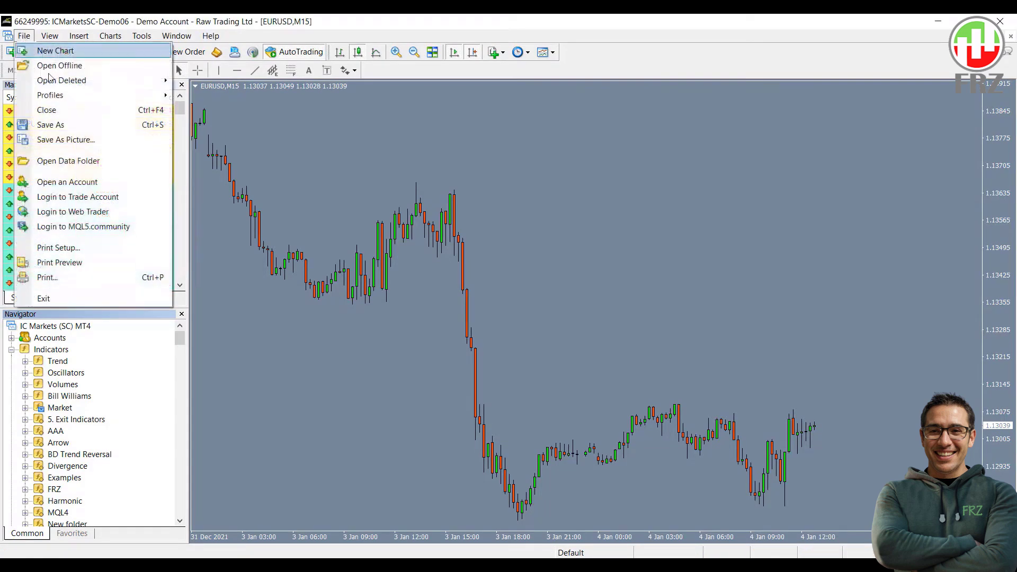
click(92, 161)
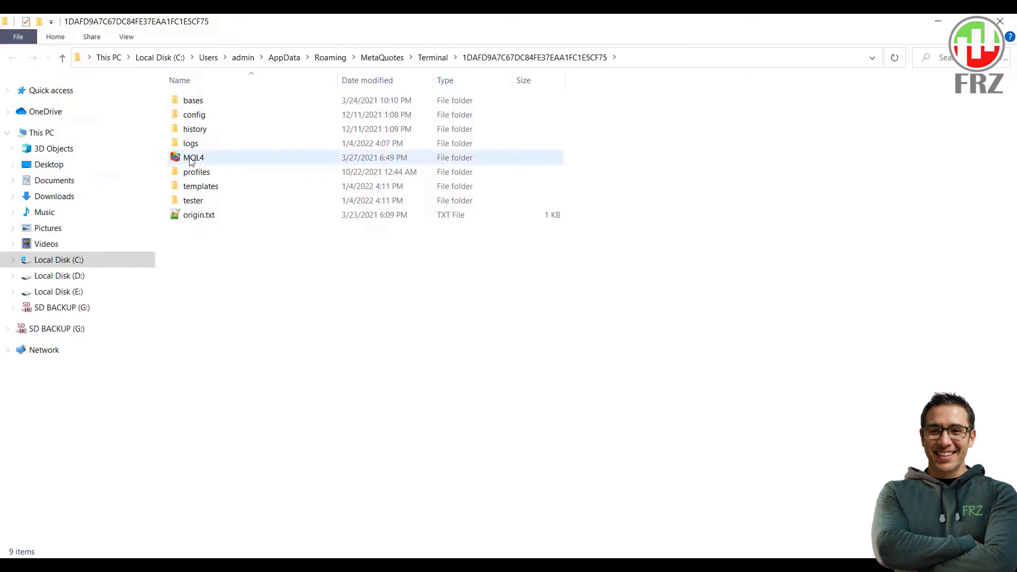
Step: In MQL4\Experts, locate and select FRZ Indicator Automater v11.1.ex4
double_click(191, 159)
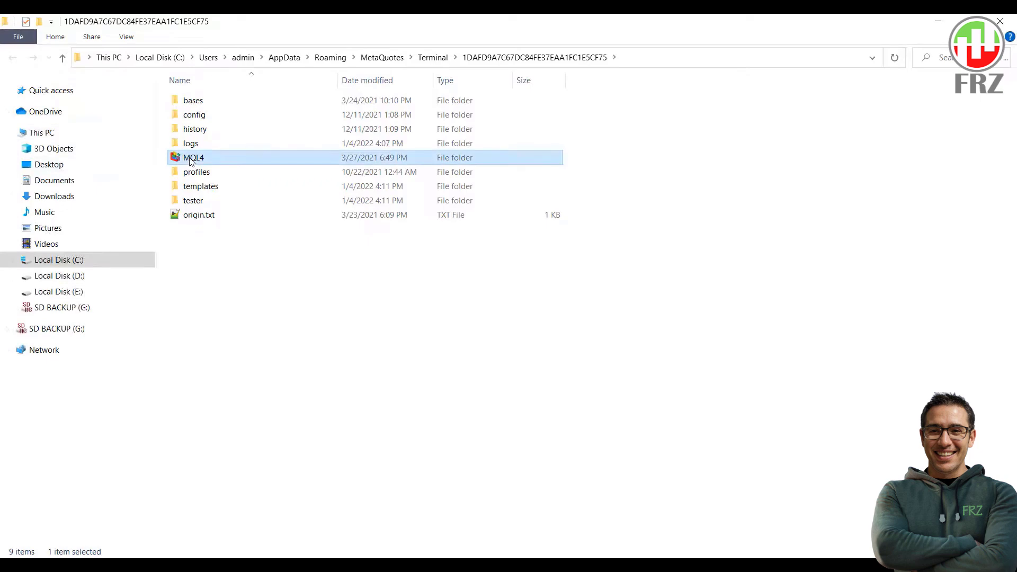
double_click(206, 102)
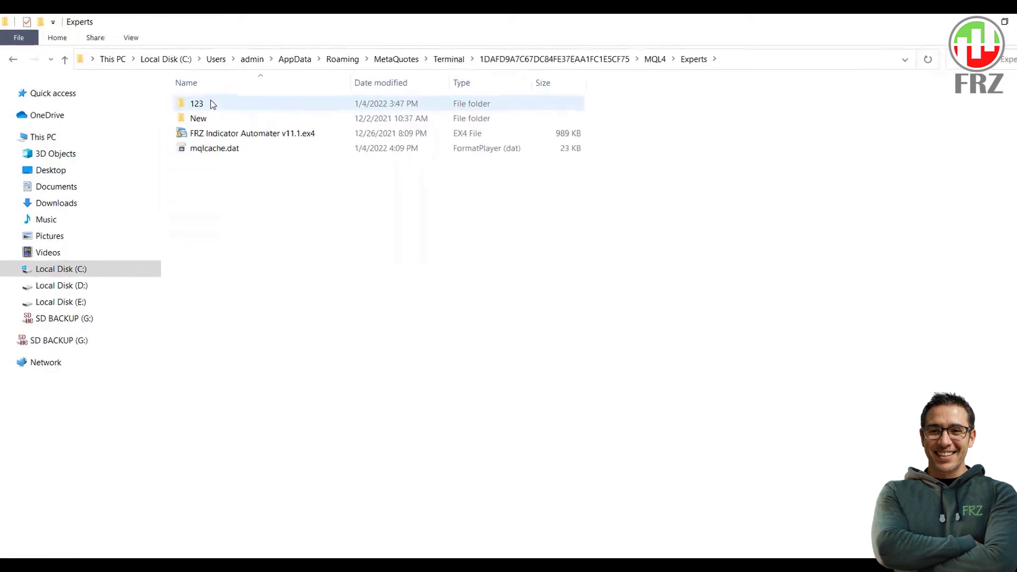
click(264, 132)
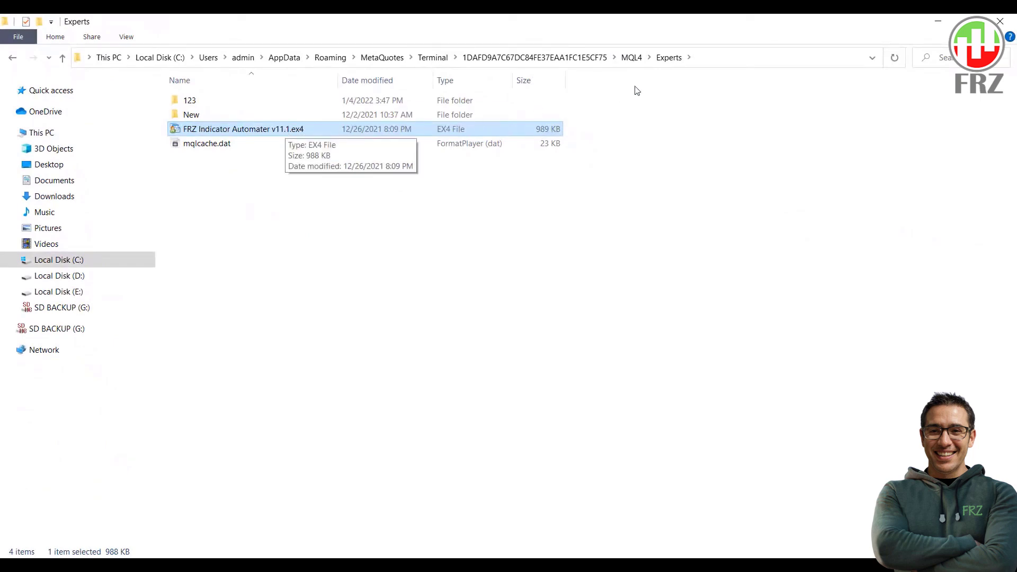
Step: Go back to MQL4, open Indicators and select Super Arrow Indicator.ex4
click(632, 58)
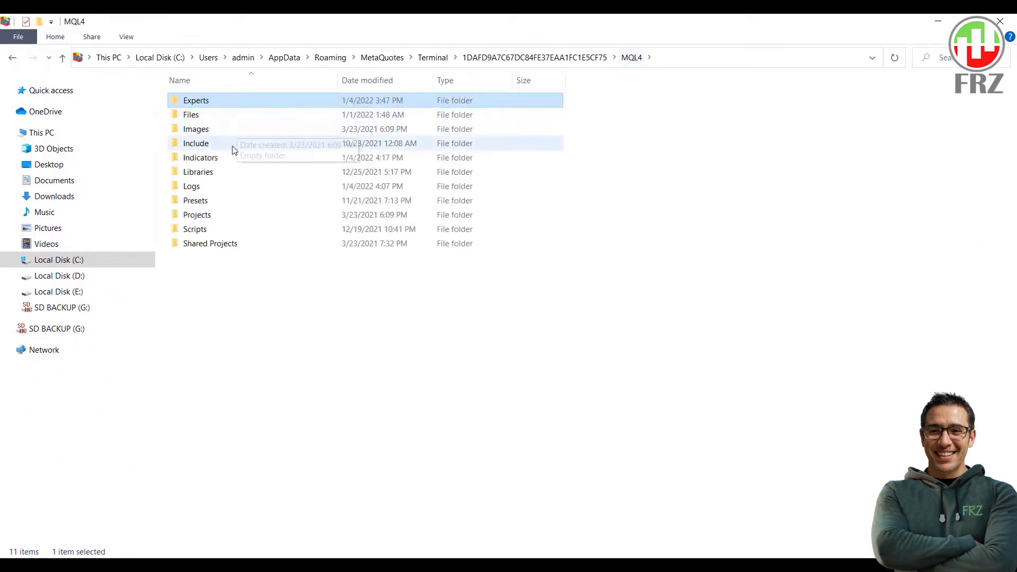
click(223, 160)
double_click(224, 160)
scroll(735, 218, down, 20)
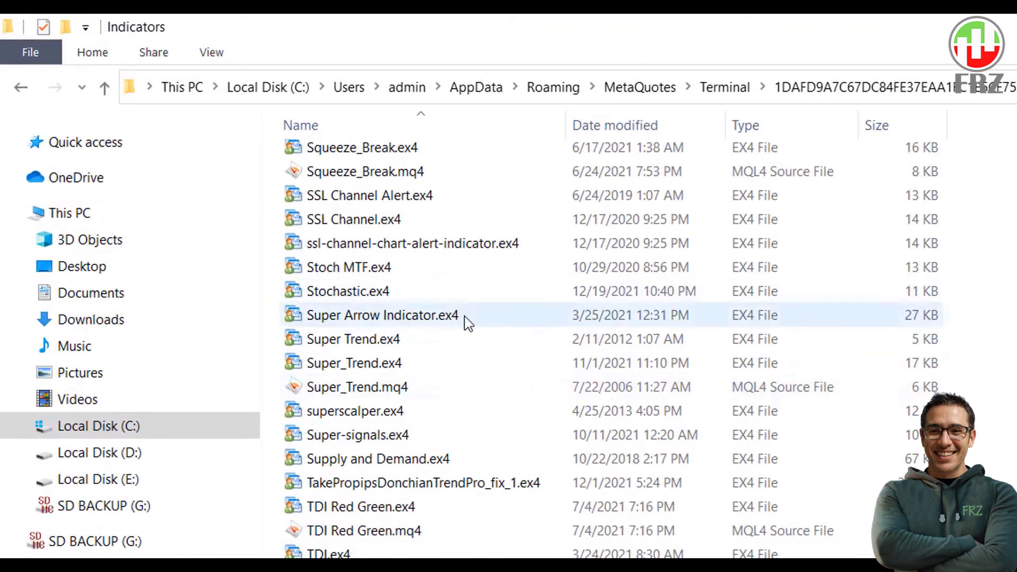
click(469, 324)
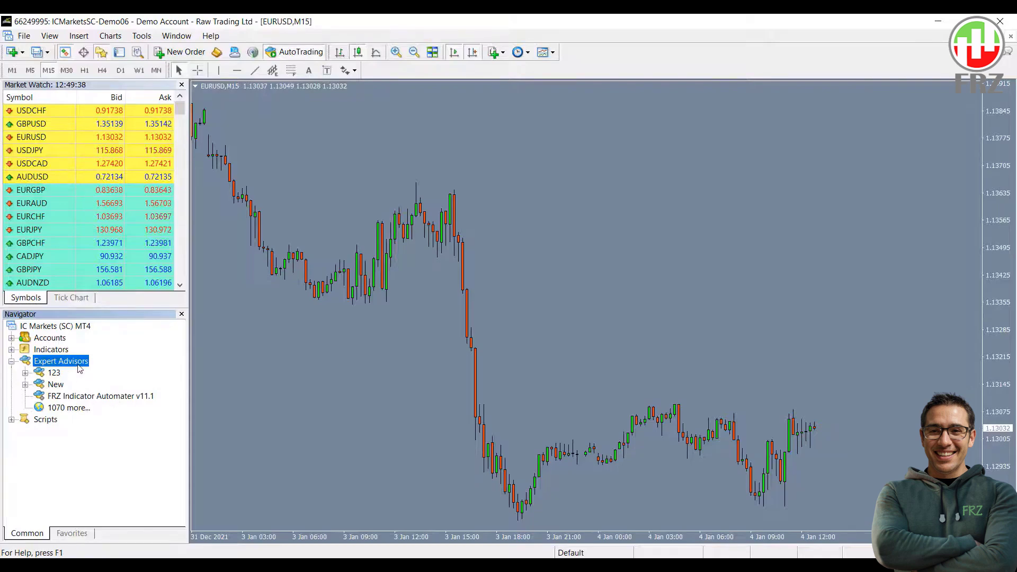
Step: Refresh the Navigator's Expert Advisors list and expand the Indicators list
right_click(78, 365)
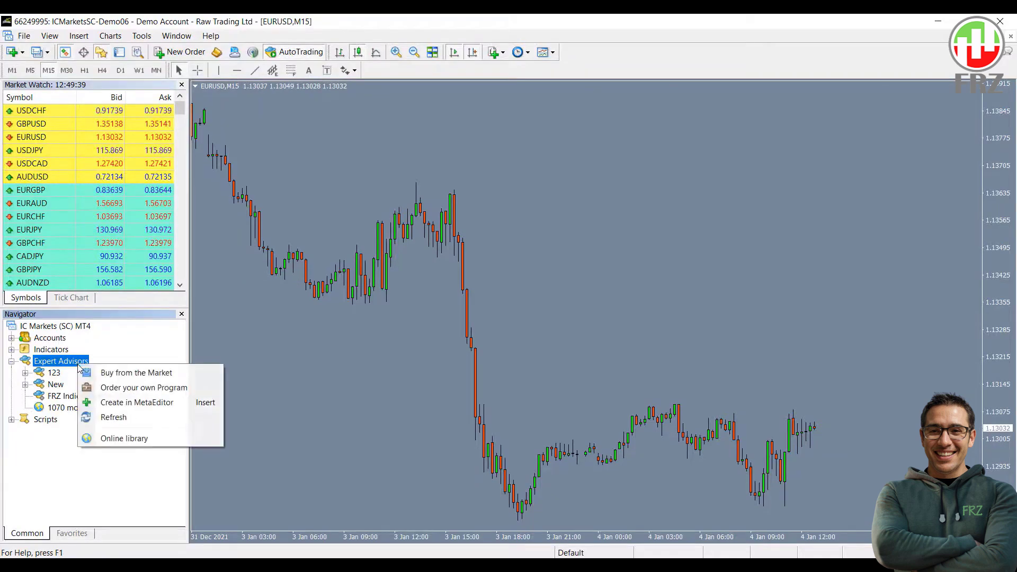
click(197, 419)
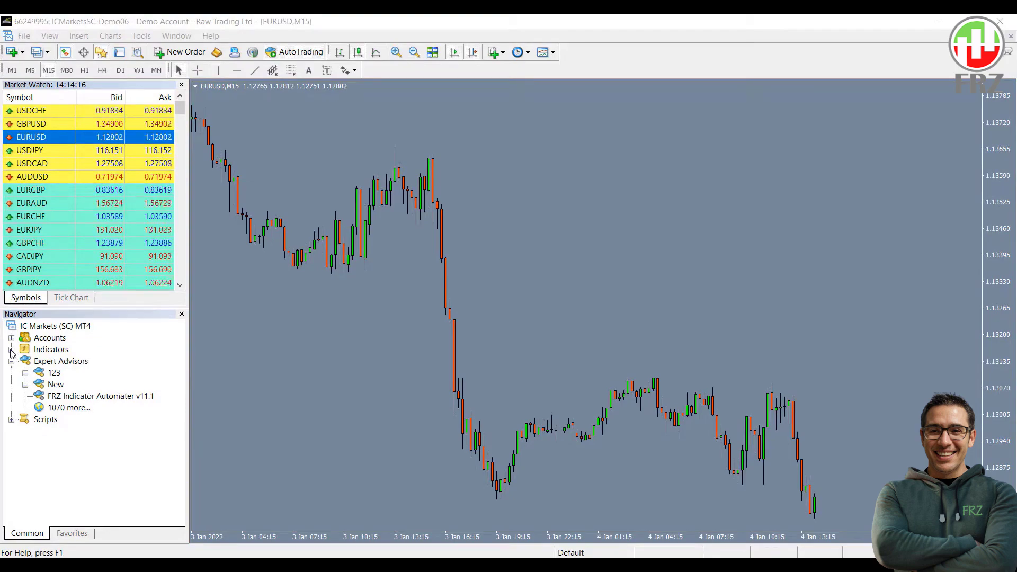
click(11, 351)
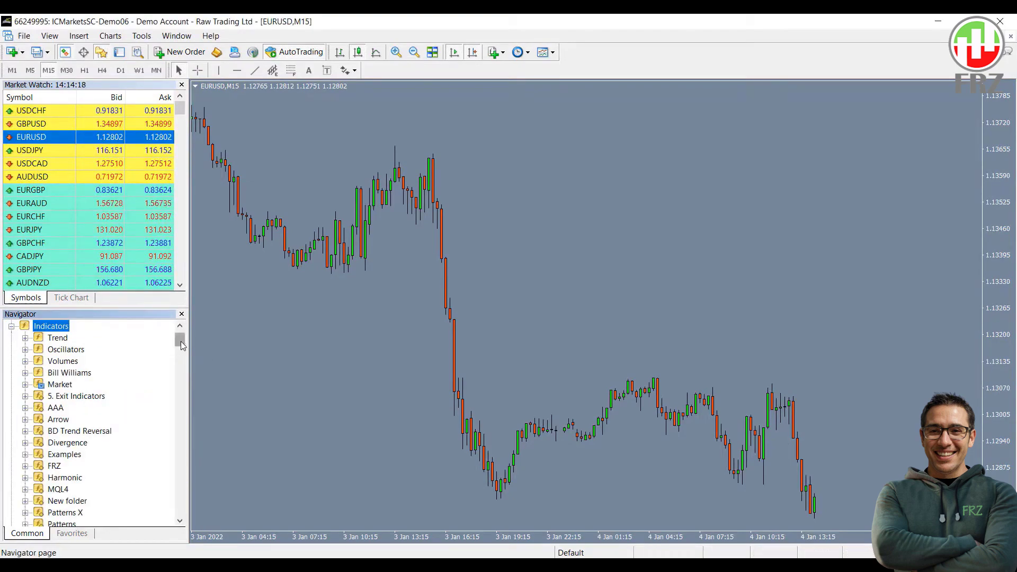
drag(180, 345, 180, 480)
Step: Attach Super Arrow Indicator to the EURUSD M15 chart and scroll to view its arrows
click(101, 373)
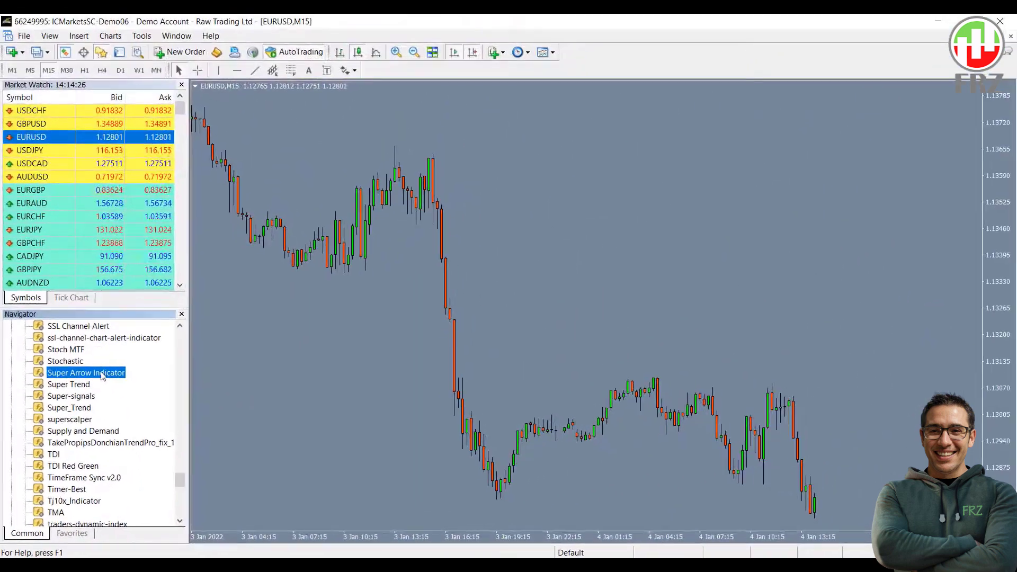
double_click(102, 374)
click(814, 289)
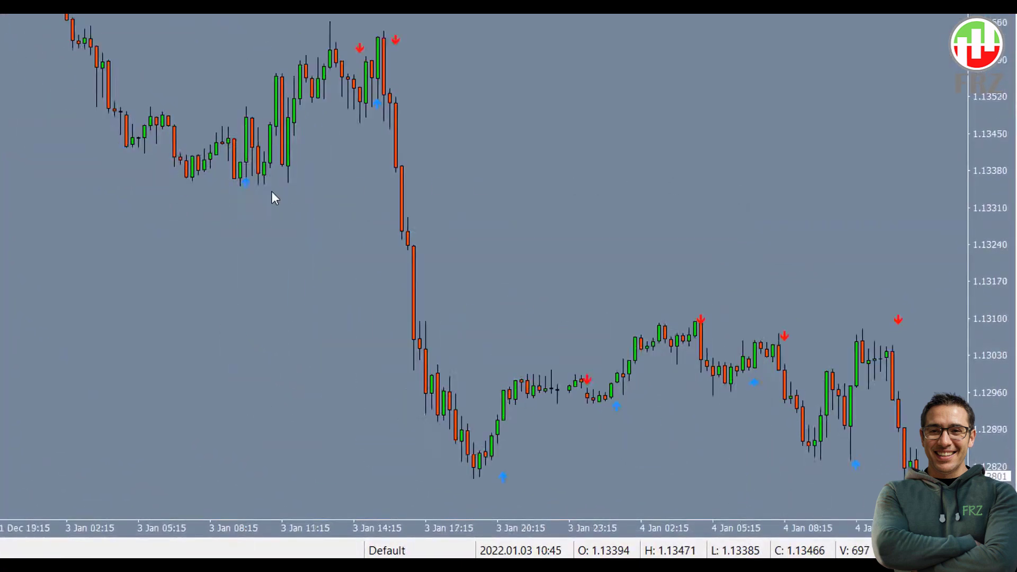
scroll(272, 198, down, 5)
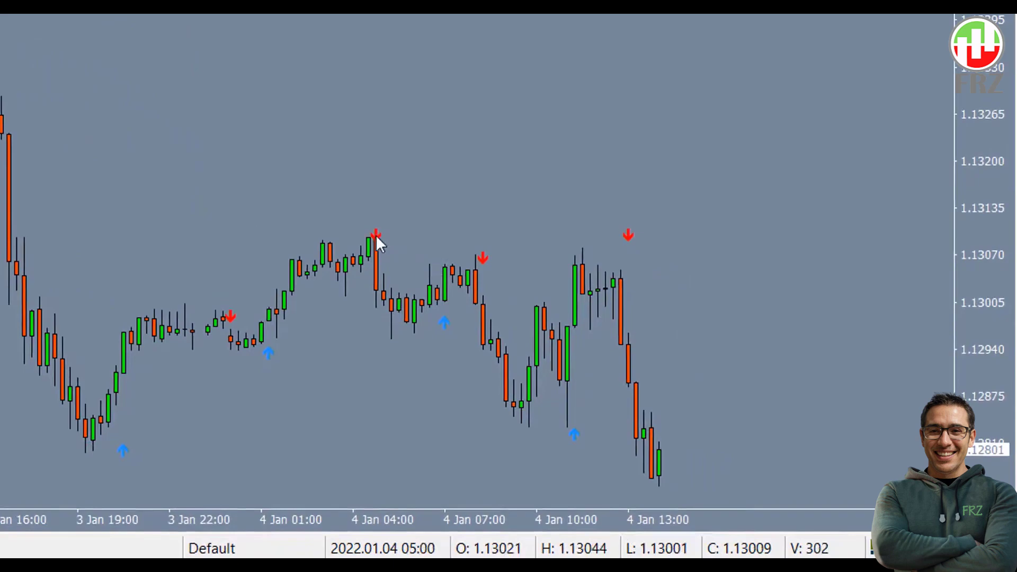
scroll(452, 334, down, 1)
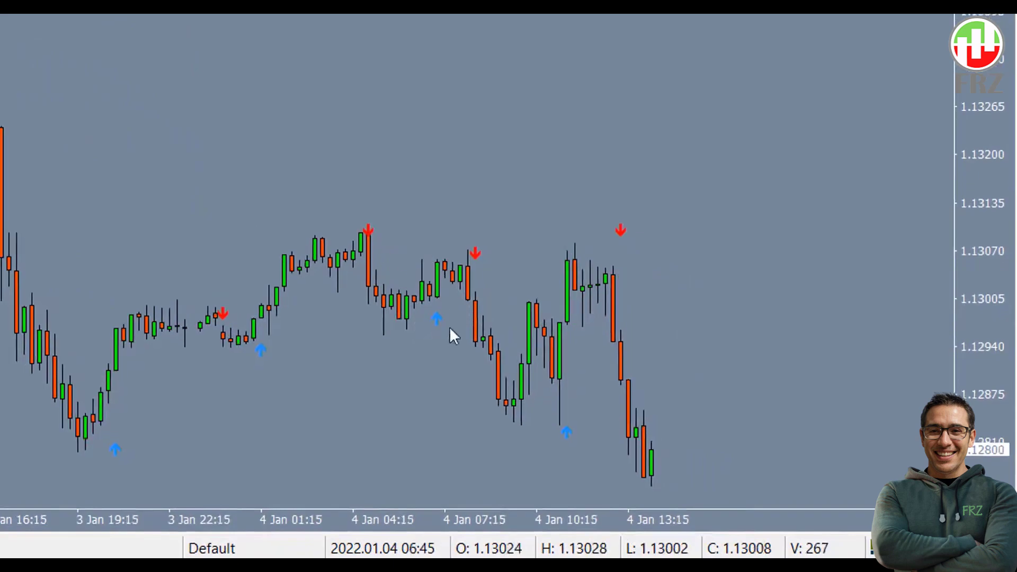
scroll(116, 455, up, 3)
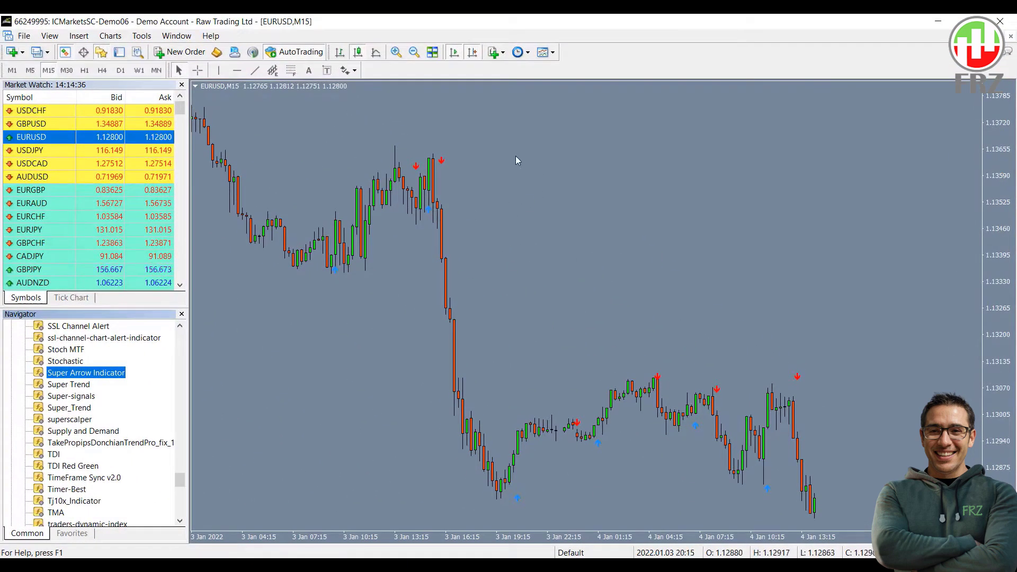
right_click(517, 160)
click(583, 230)
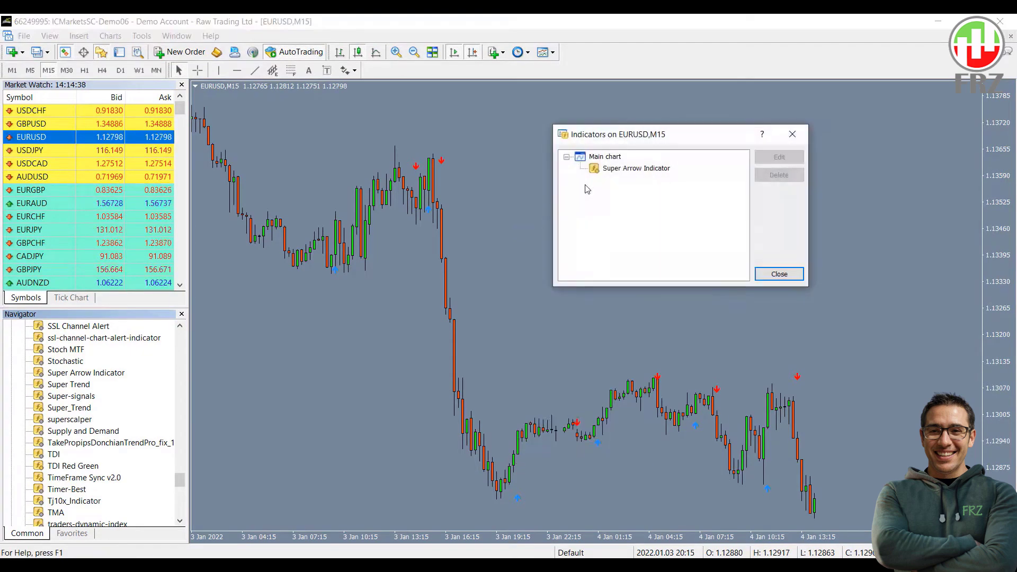
double_click(637, 168)
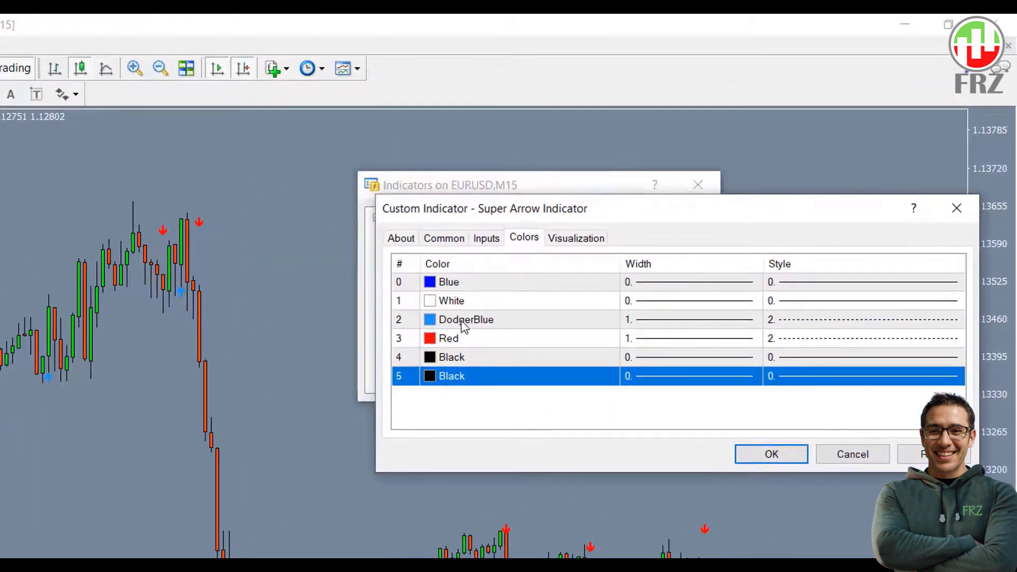
click(464, 323)
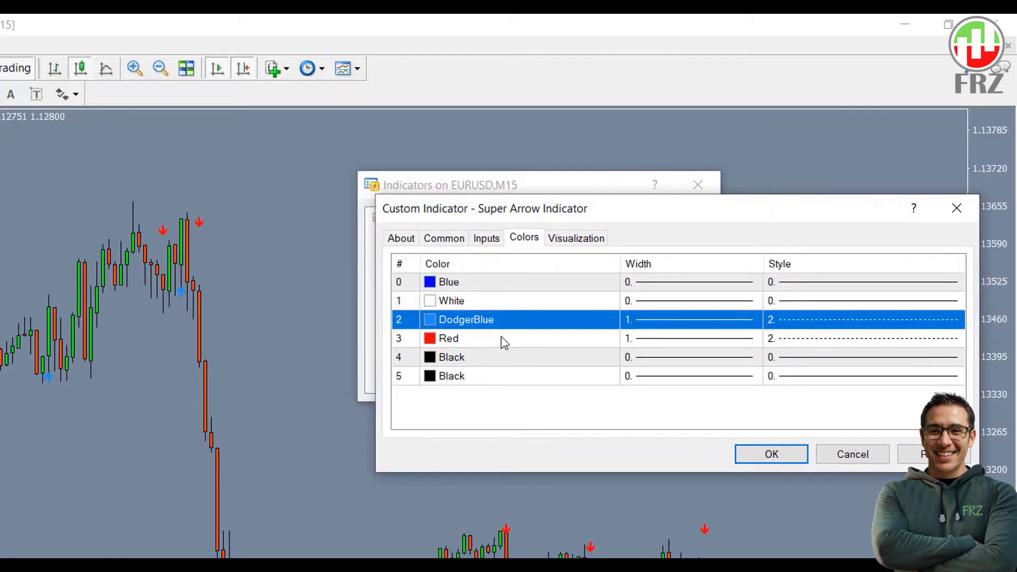
click(504, 343)
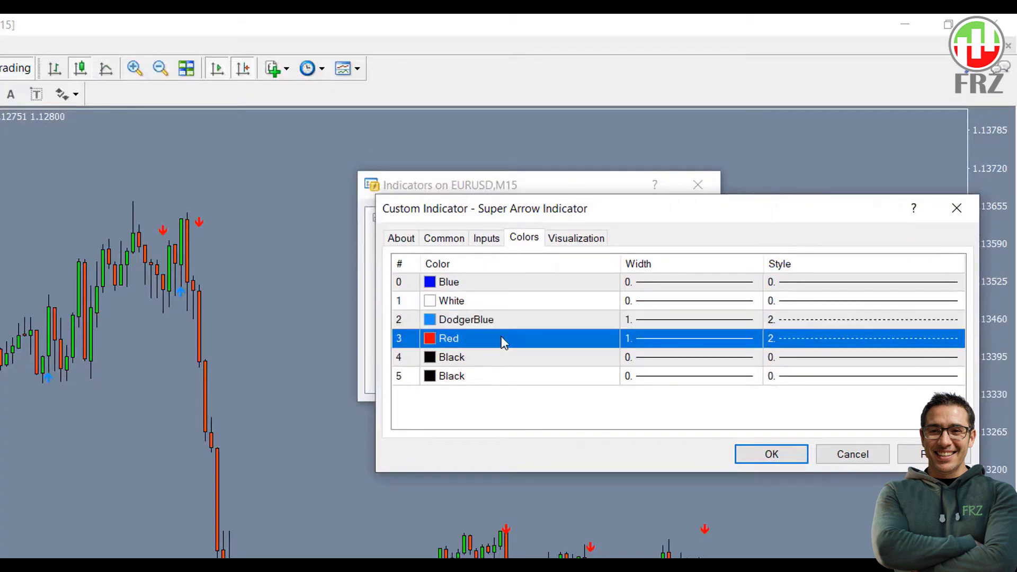
click(466, 323)
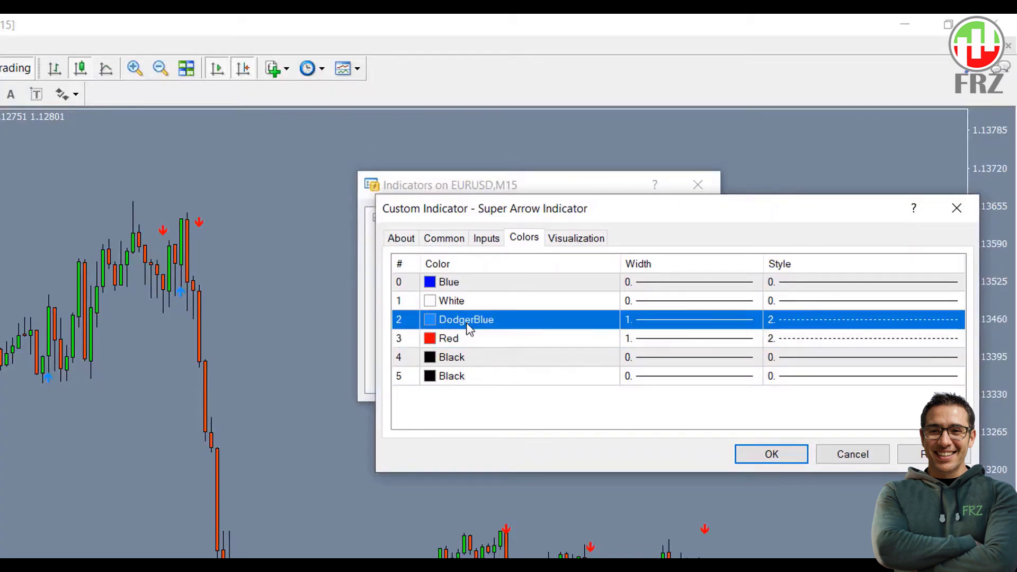
click(501, 342)
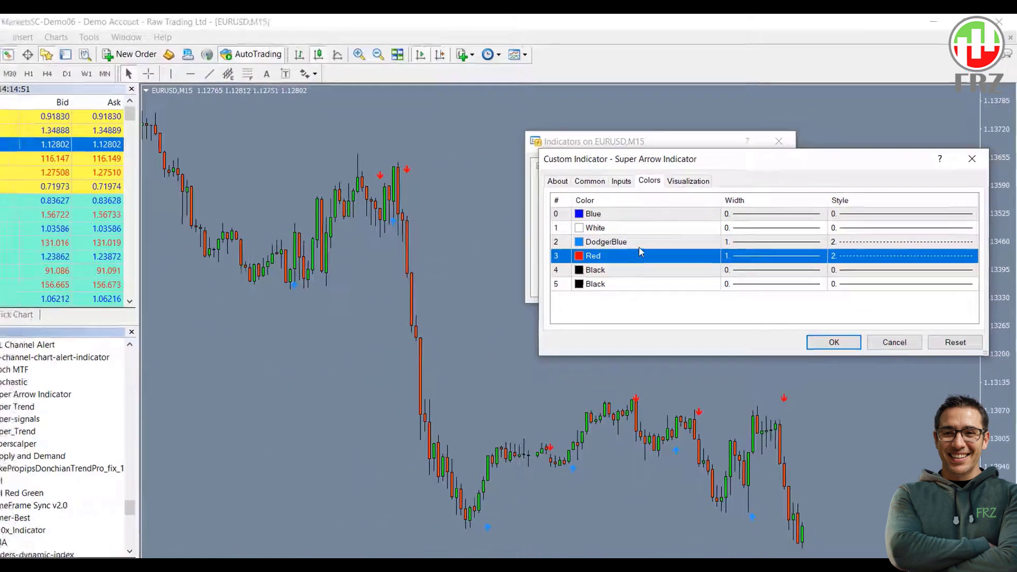
click(508, 323)
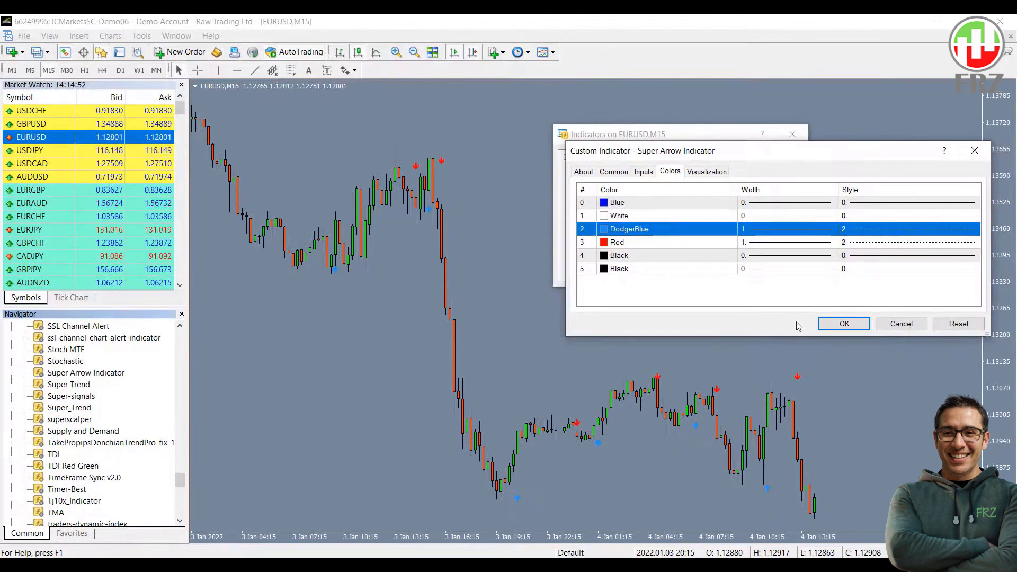
click(845, 325)
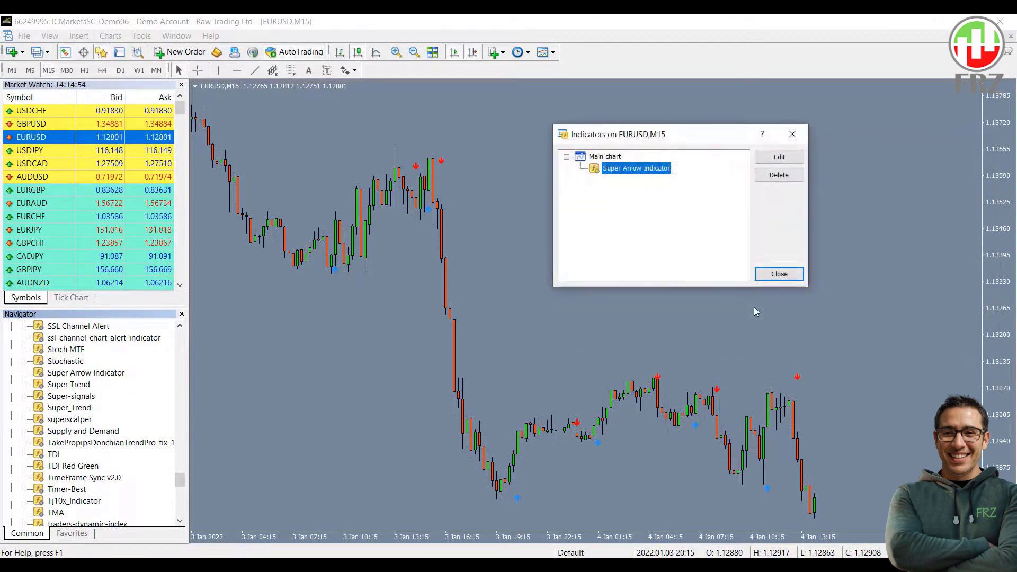
click(779, 274)
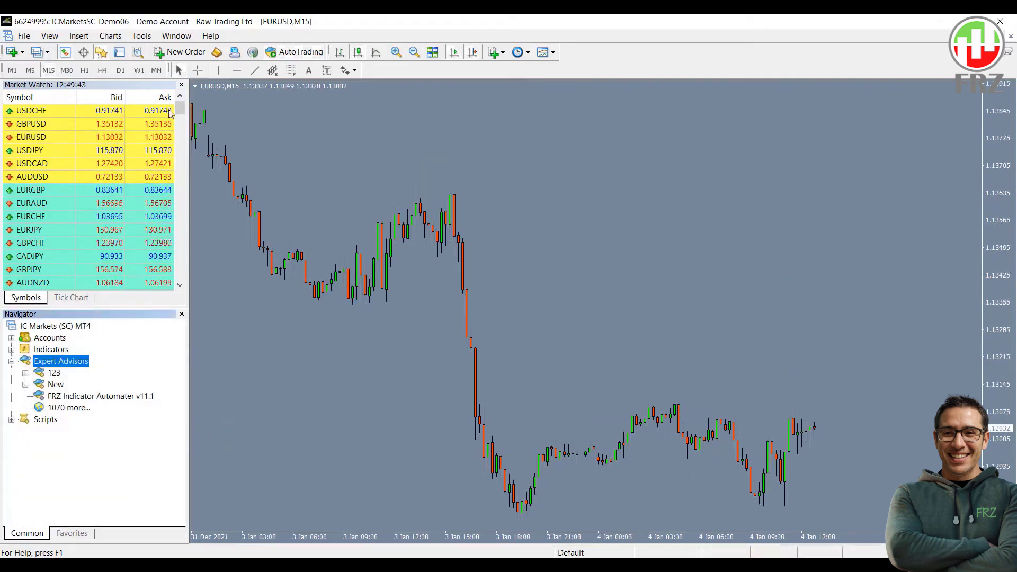
Step: In the Strategy Tester, keep Expert Advisor type and select FRZ Indicator Automater v11.1.ex4
click(140, 55)
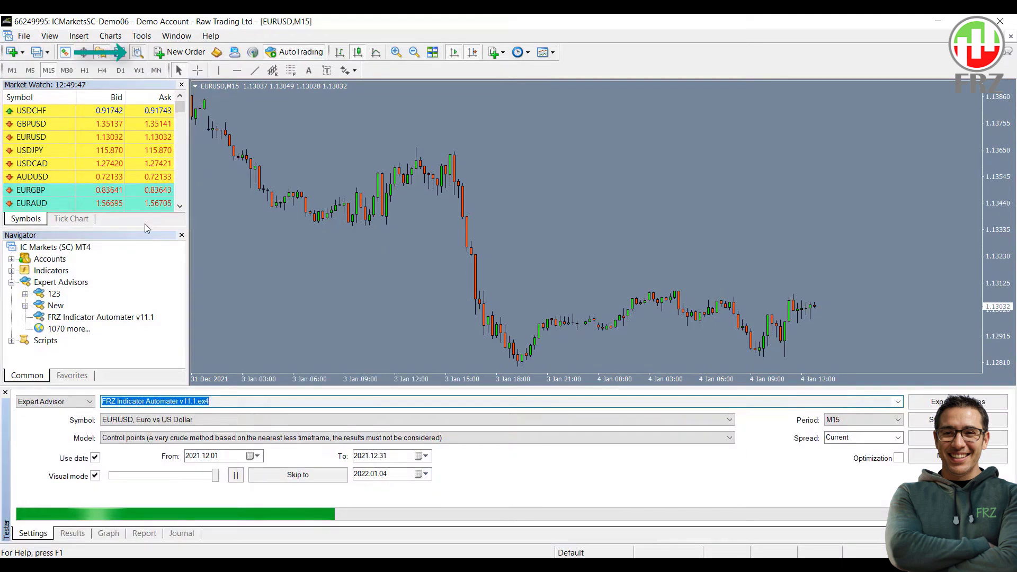
click(67, 403)
click(225, 403)
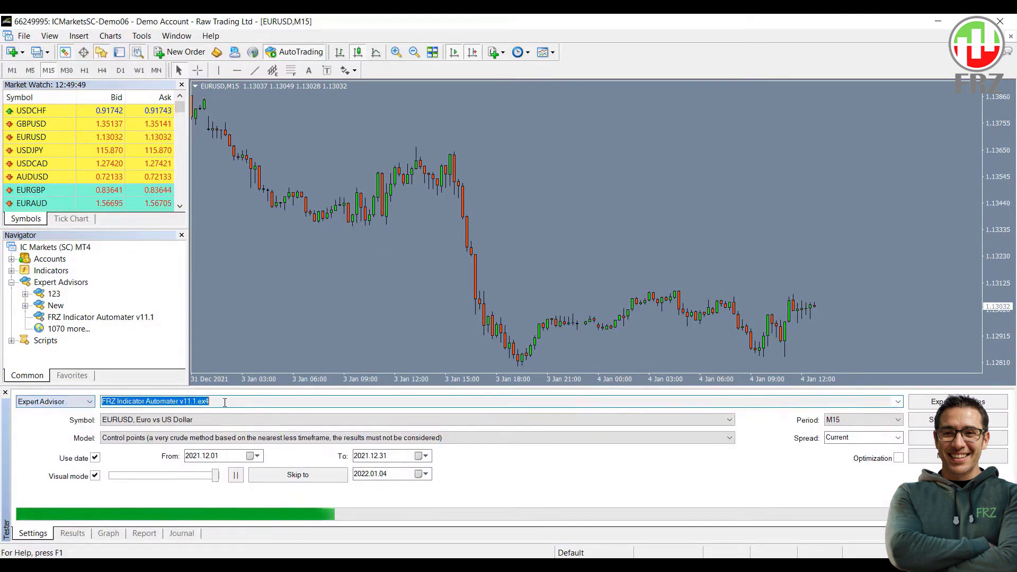
click(898, 402)
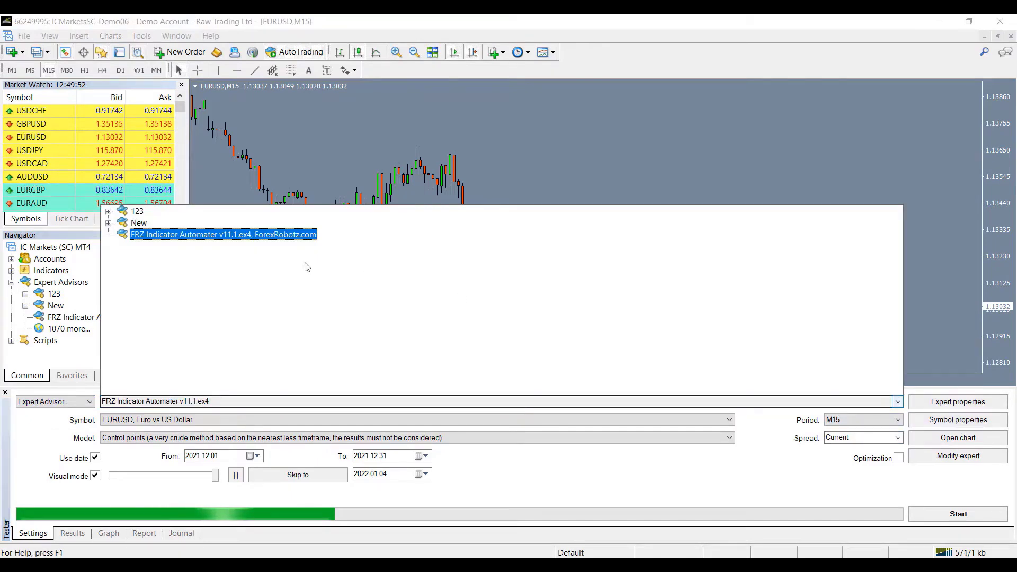
click(270, 240)
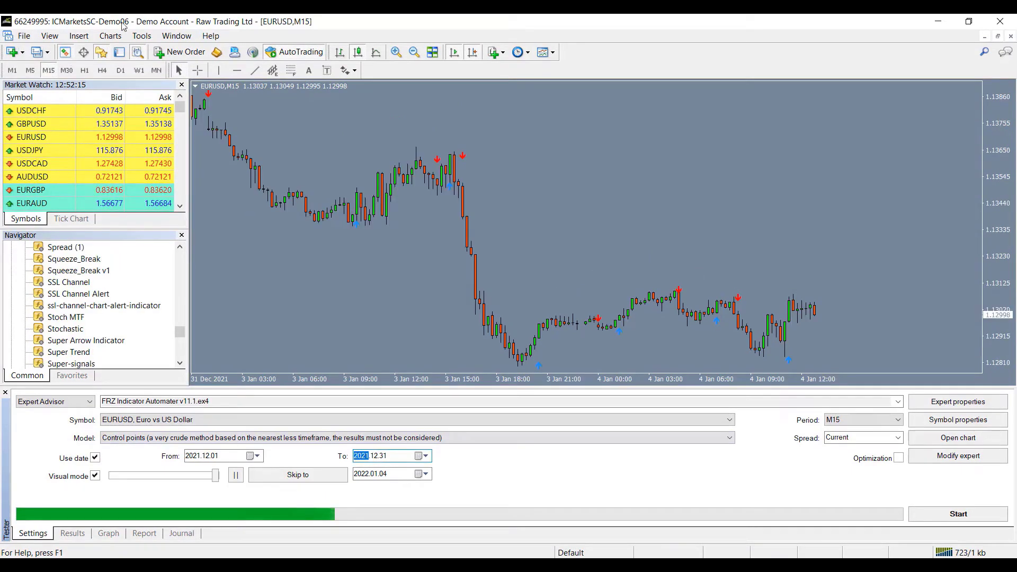
click(141, 35)
click(184, 77)
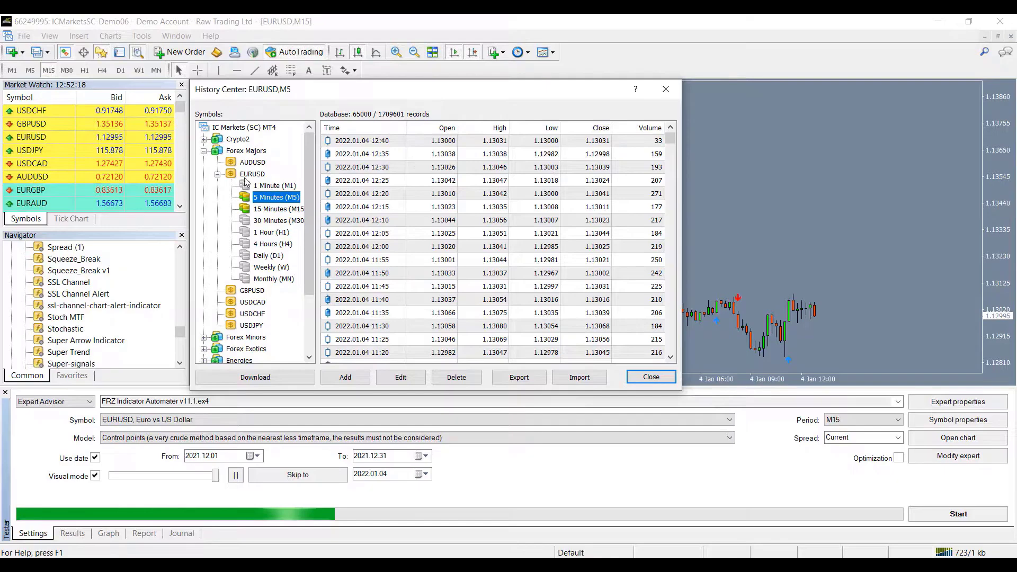
click(275, 209)
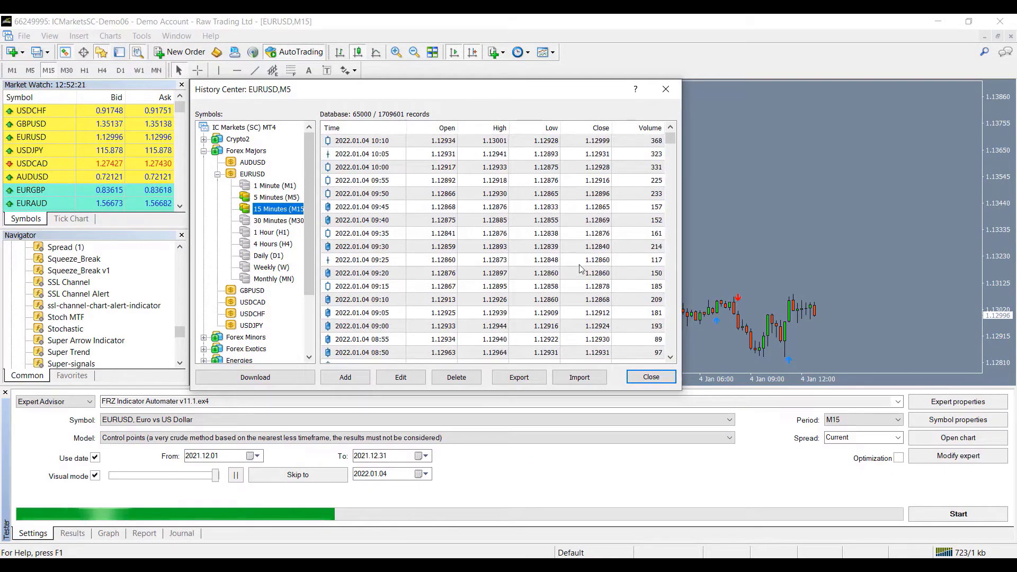
scroll(669, 139, down, 9)
drag(669, 138, 663, 278)
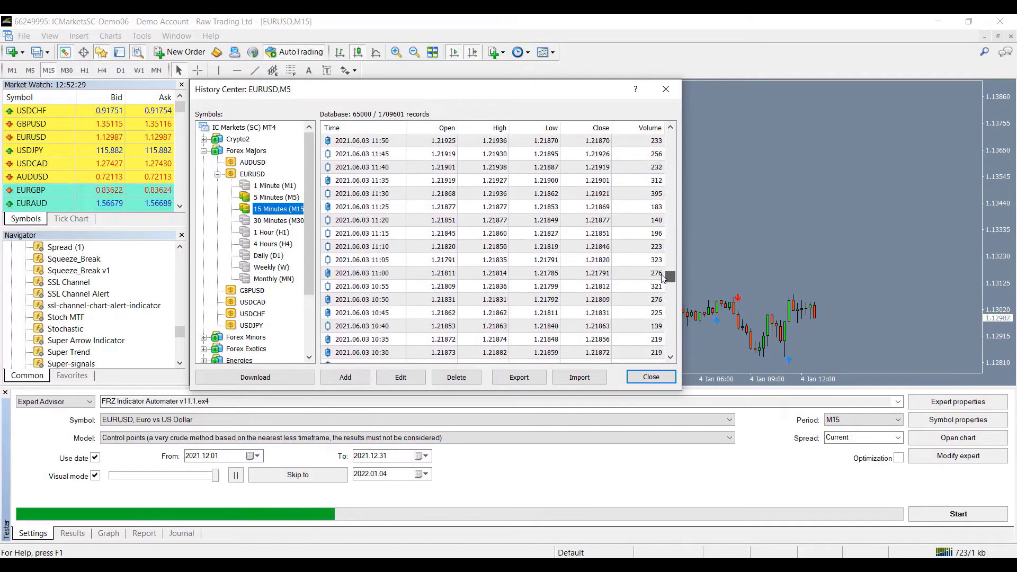
Step: Close the history records and copy the name 'FRZ Indicator Automater v11.1' from the tester
click(652, 376)
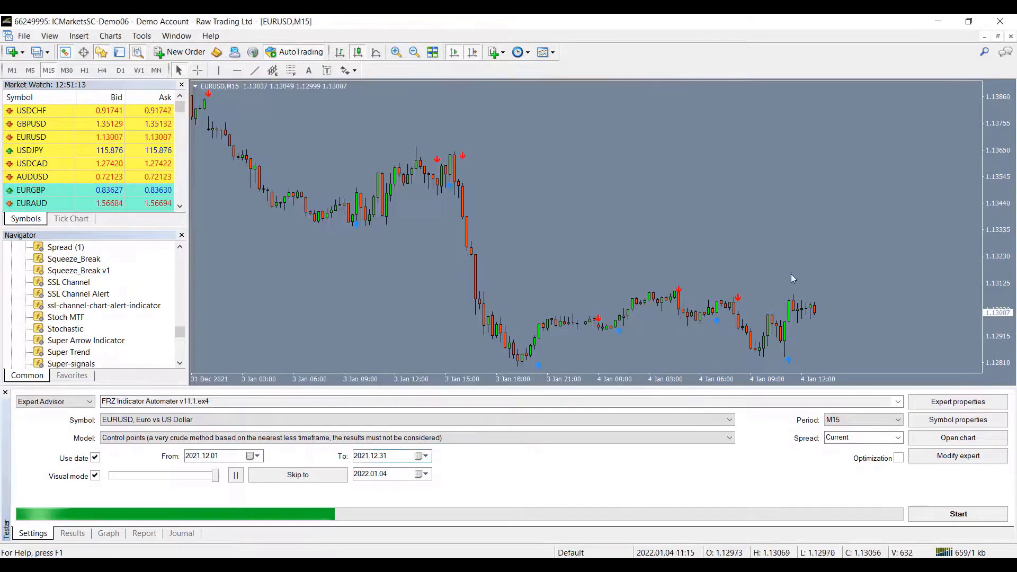
click(185, 401)
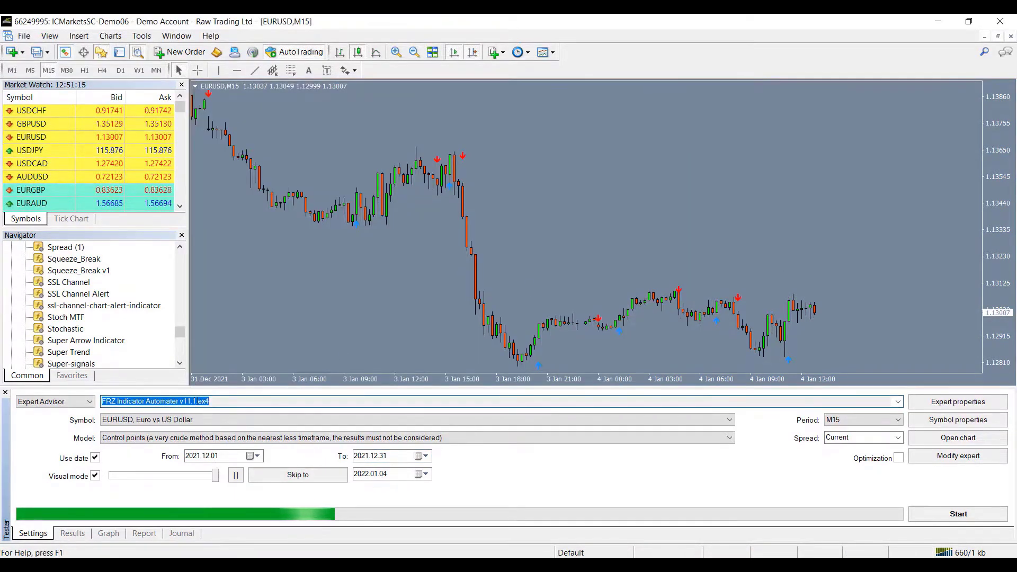
drag(196, 401, 107, 401)
right_click(143, 401)
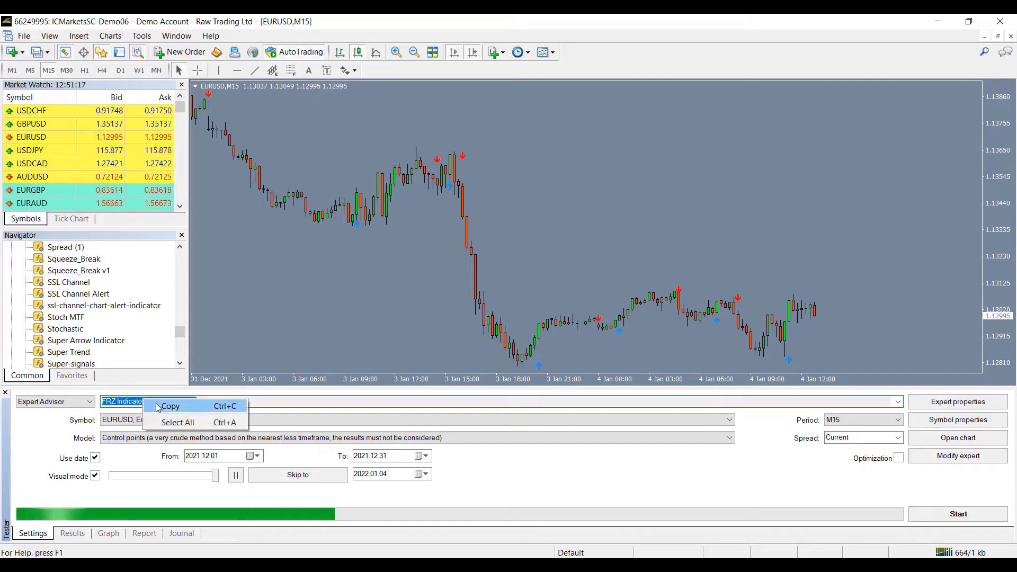
click(164, 404)
Step: Save the chart as template 'FRZ Indicator Automater v11.1' using the pasted name
right_click(339, 135)
mouse_move(432, 257)
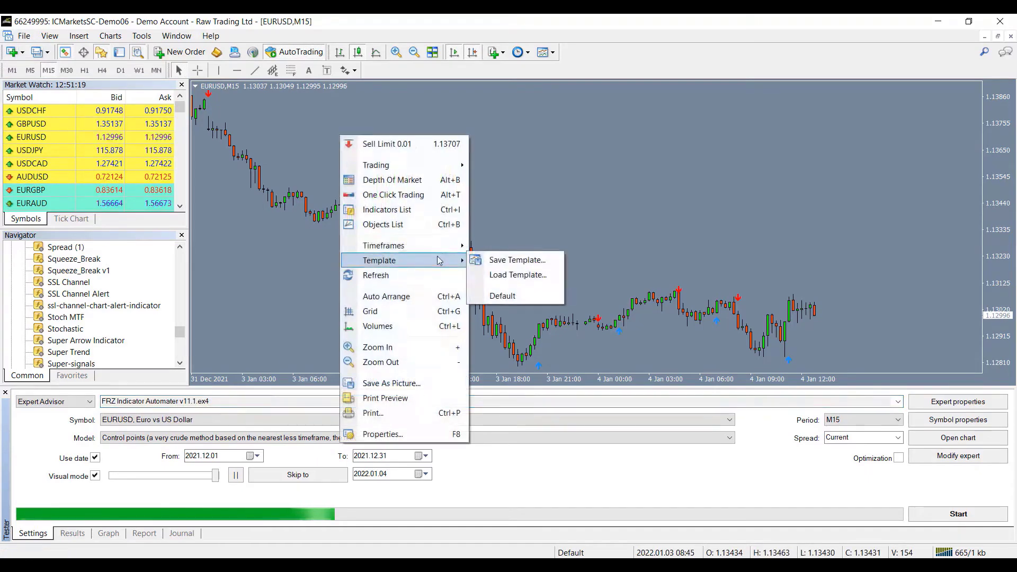
click(504, 261)
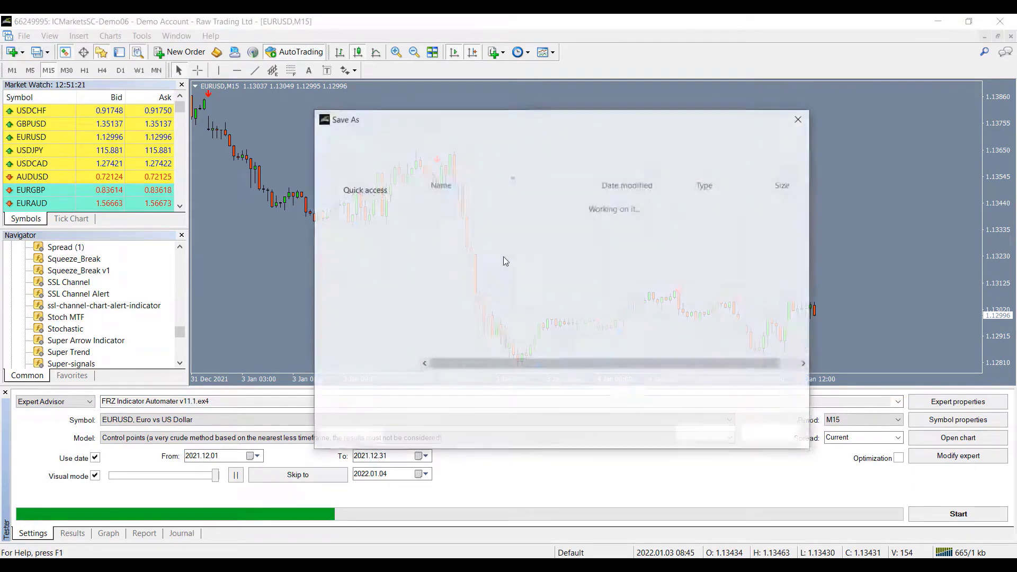
key(ctrl+v)
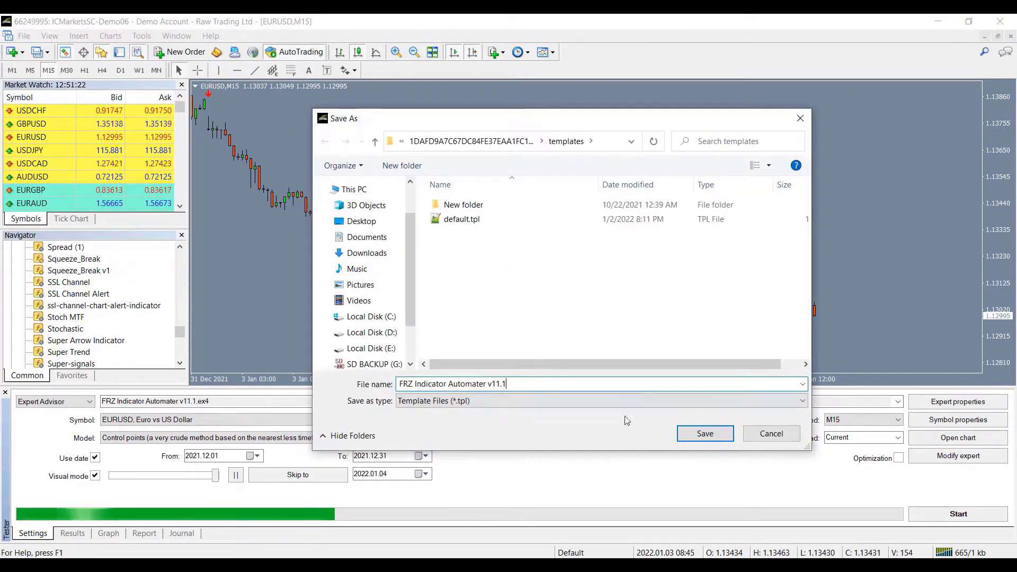
click(705, 433)
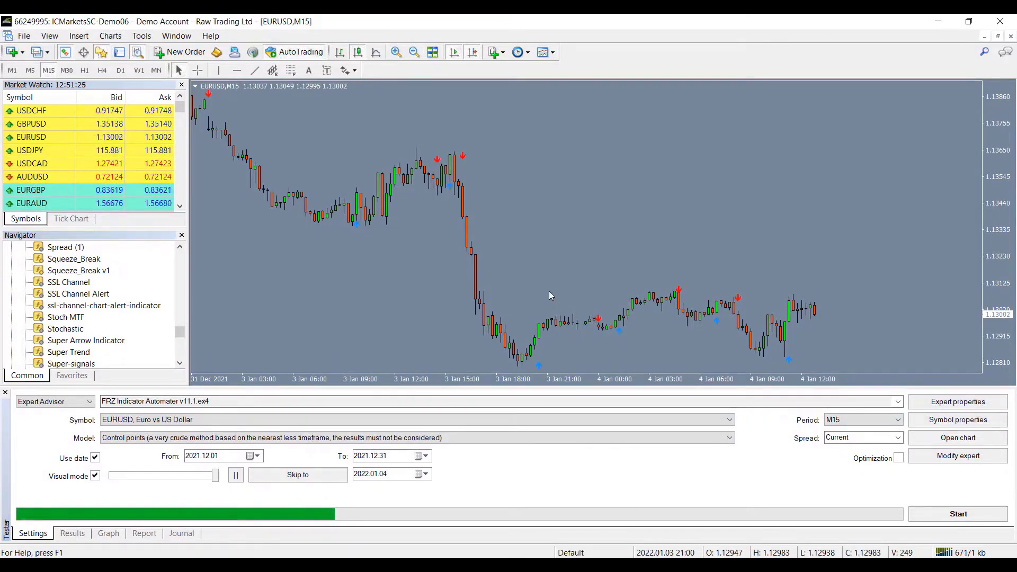
Step: In Expert properties Inputs, set Primary Signal Indicator Name to 'Super Arrow Indicator'
click(972, 402)
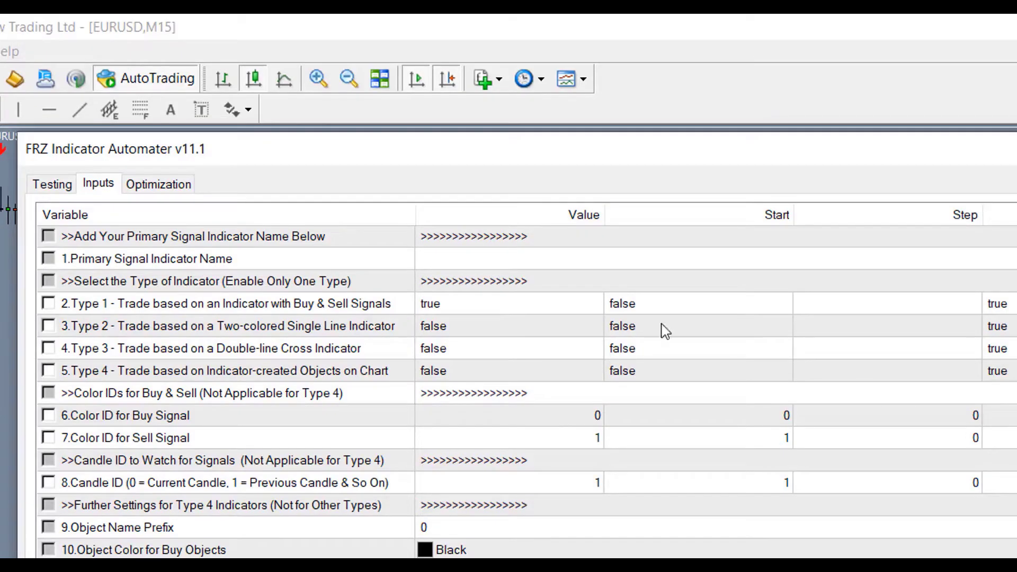
click(130, 269)
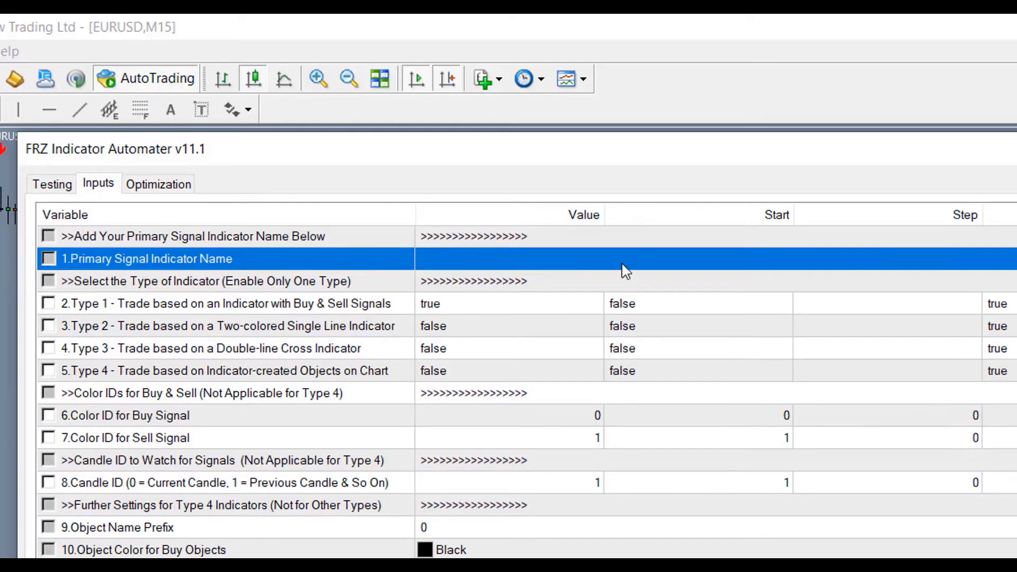
click(521, 264)
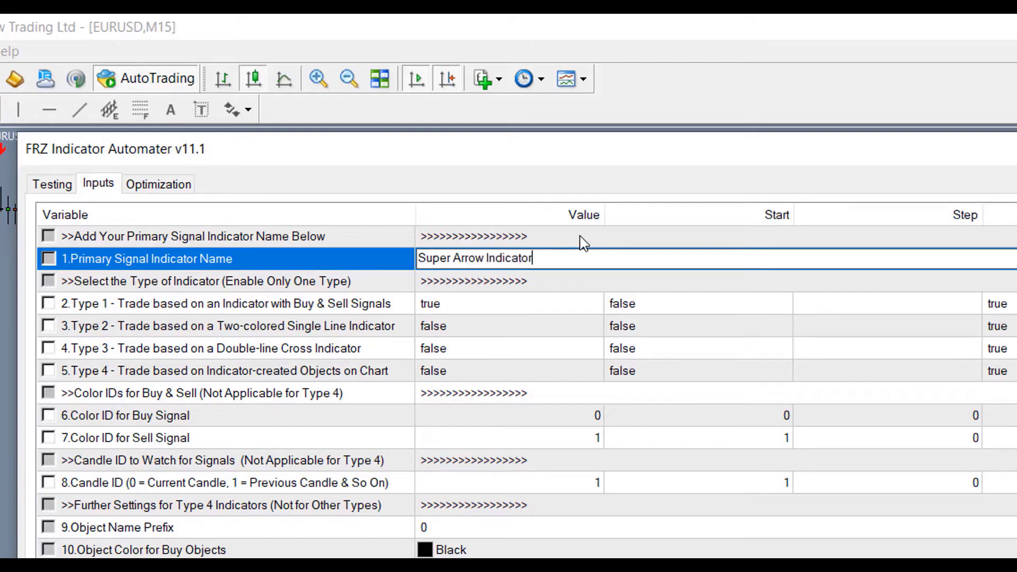
click(524, 286)
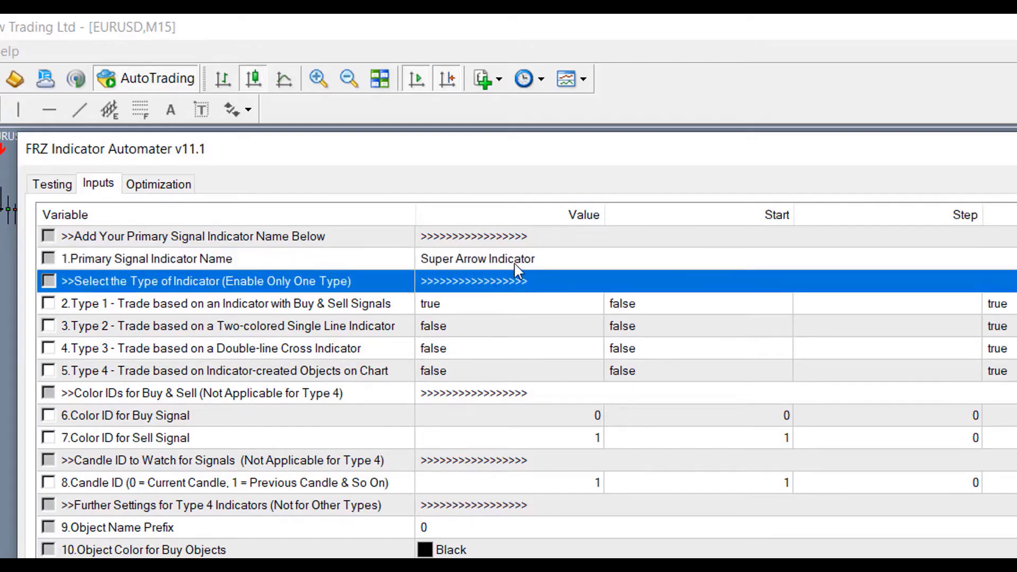
click(548, 260)
click(422, 257)
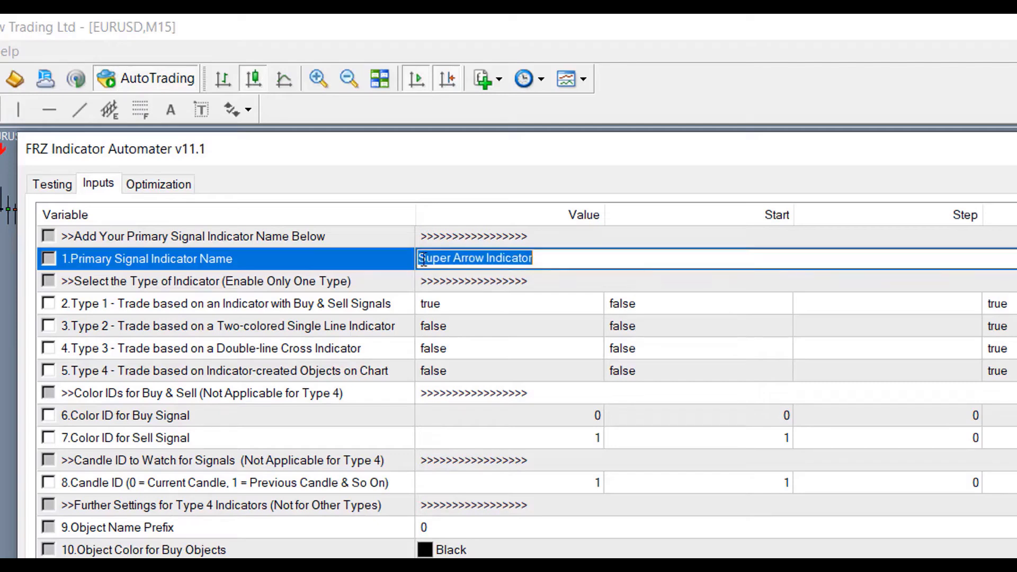
click(421, 258)
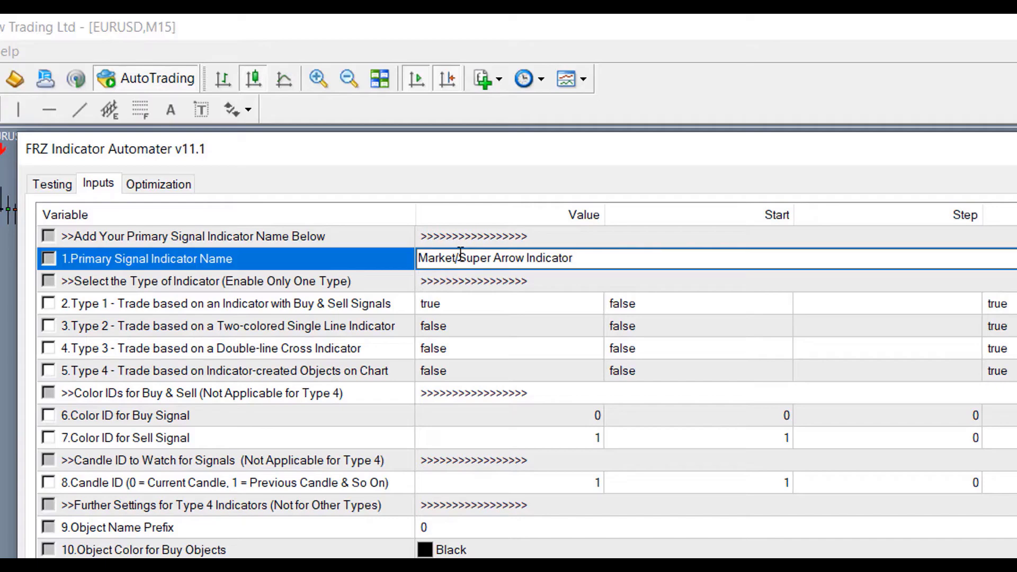
key(BackSpace)
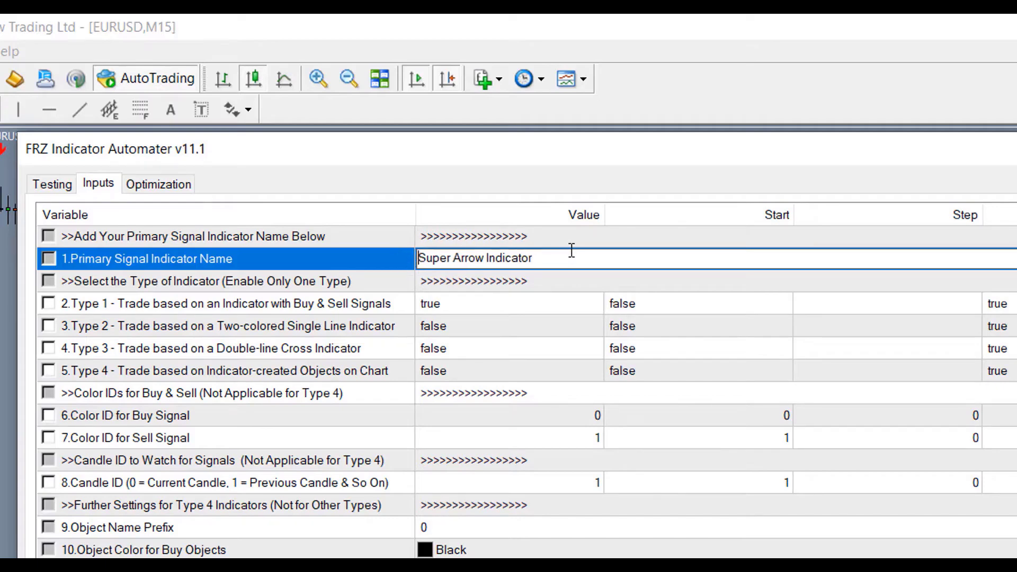
click(532, 415)
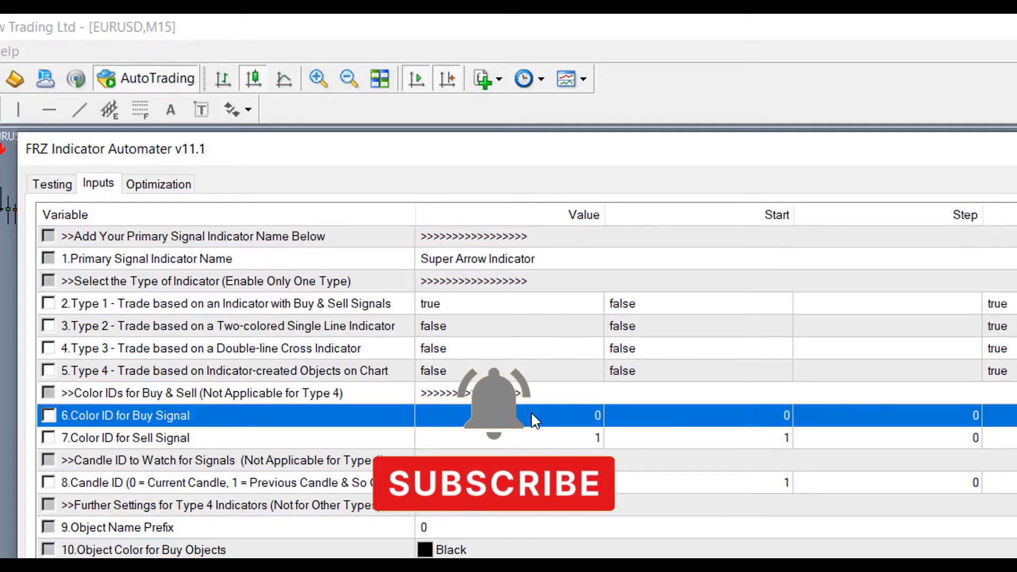
Step: Set the buy signal colour ID to 2 and the sell colour ID to 3
click(522, 434)
click(524, 418)
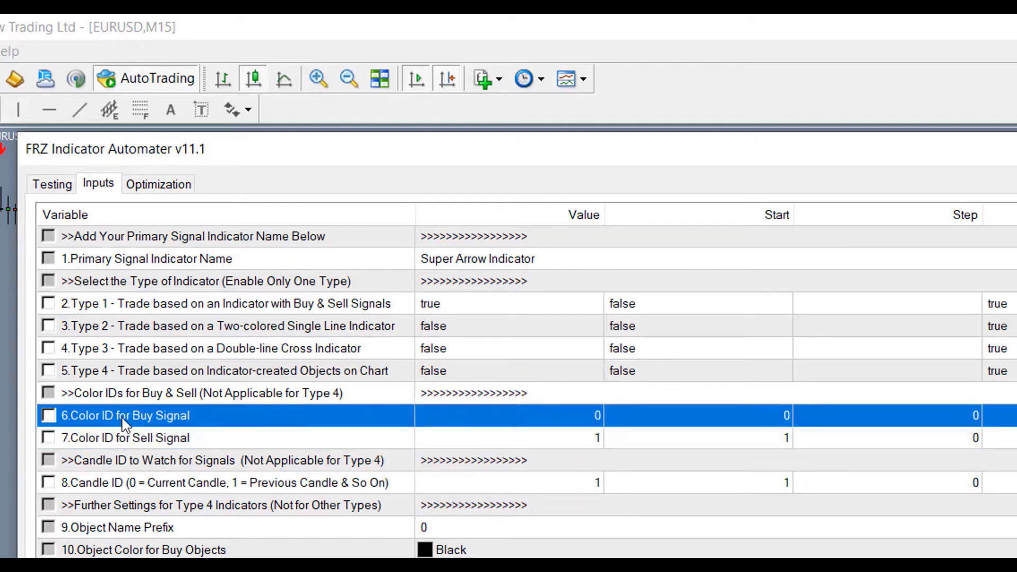
click(585, 420)
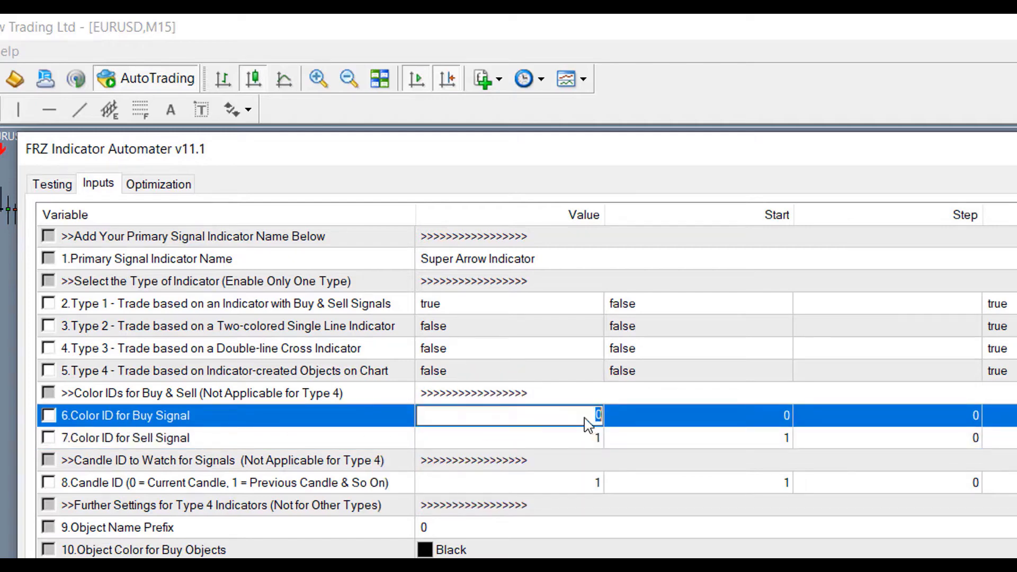
click(555, 437)
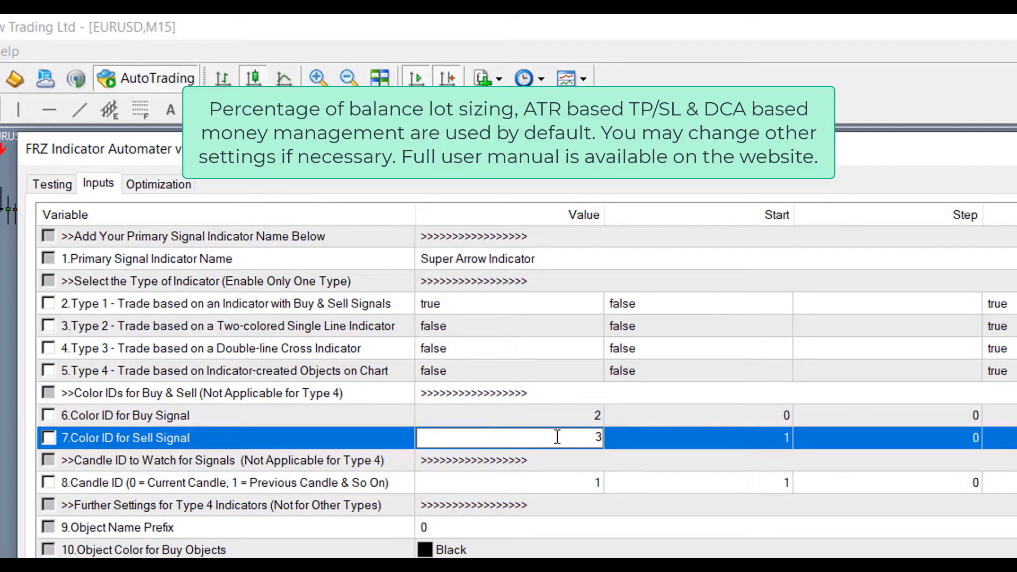
key(Return)
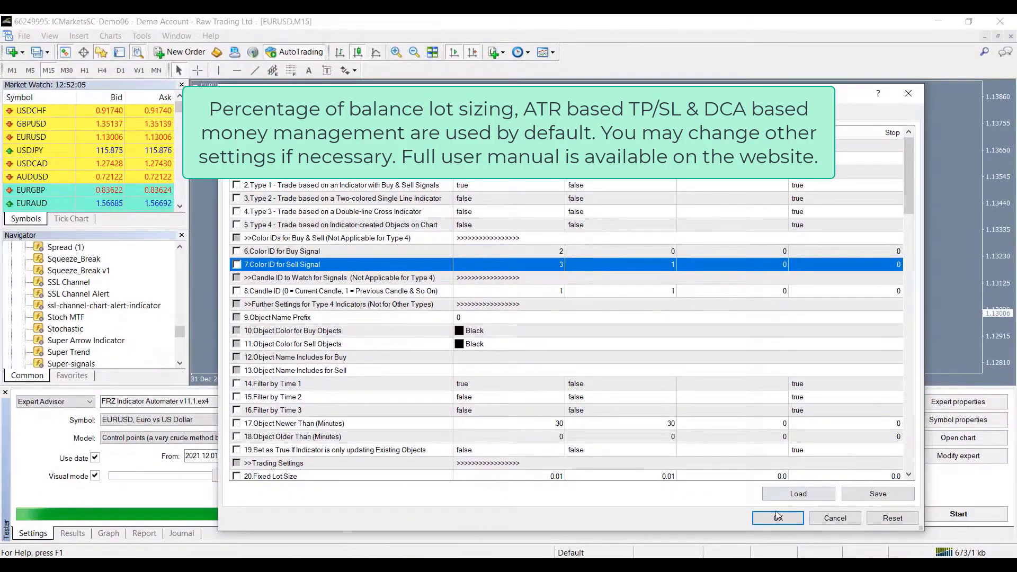
Step: Confirm the expert inputs with OK and start the backtest in the Strategy Tester
click(777, 516)
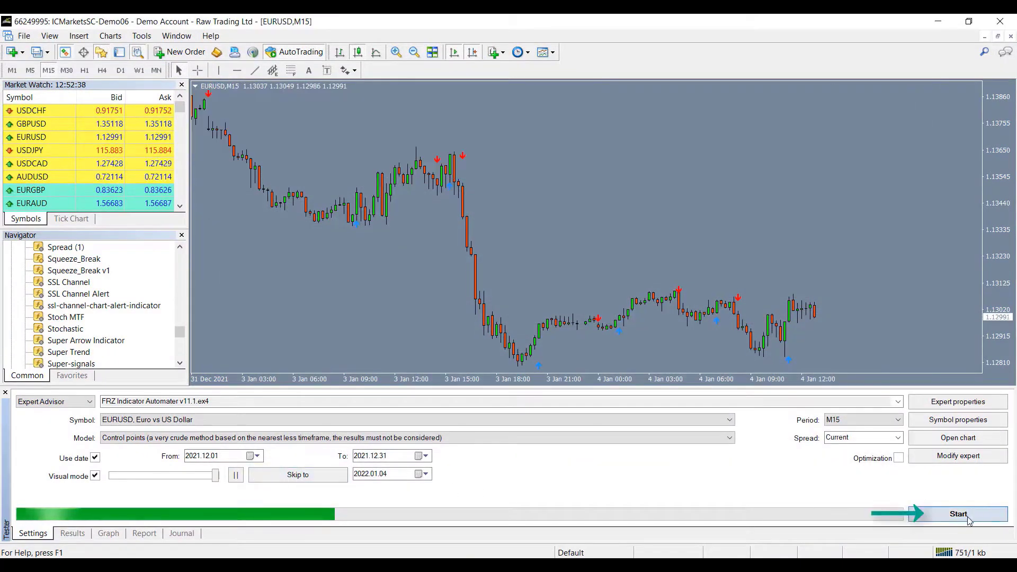
click(966, 515)
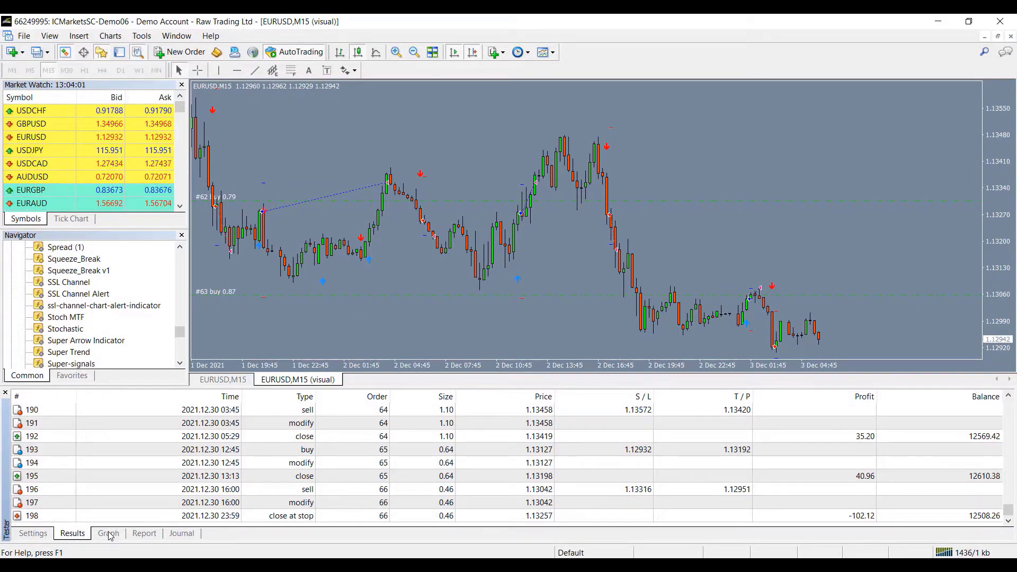
Step: Review the Graph and Report tabs (66 trades, net profit 2508.26), then go back to Settings
click(109, 535)
click(146, 536)
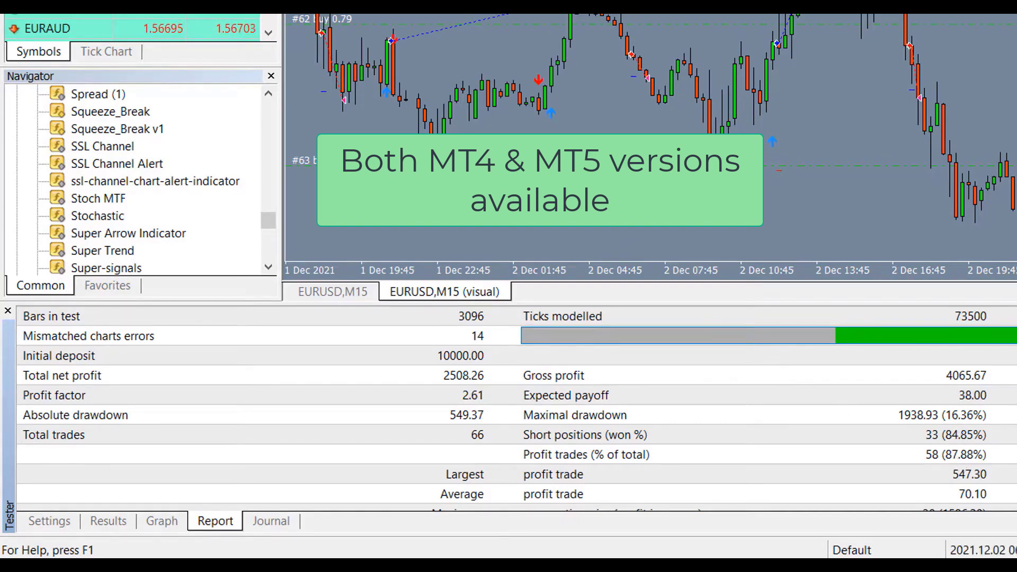
click(67, 525)
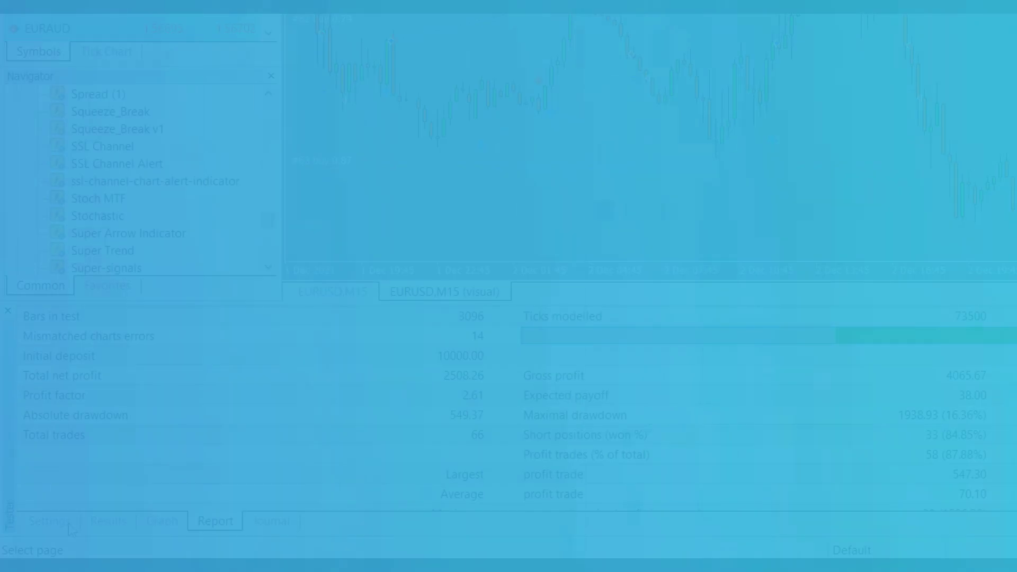